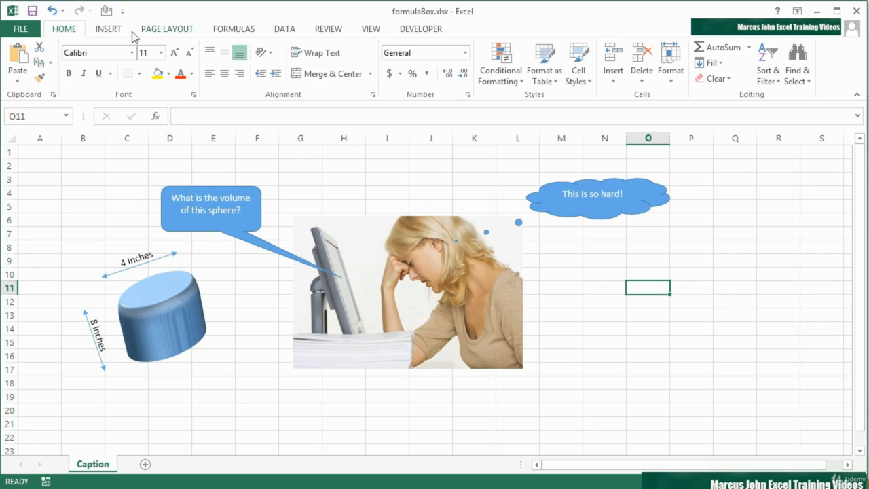
Insert a rectangular callout about 2.79" wide and 0.72" high to the right of the woman's picture.
left_click(110, 31)
left_click(220, 52)
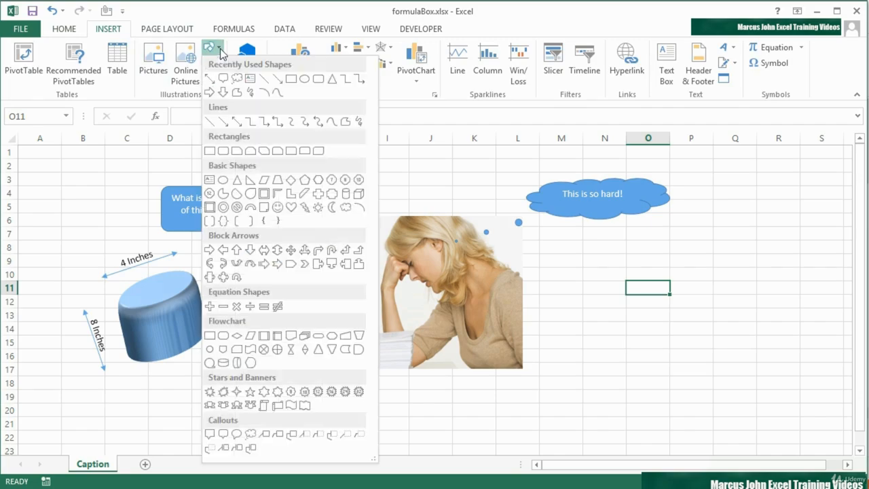
left_click(221, 435)
mouse_move(512, 281)
left_mouse_down()
mouse_move(605, 324)
mouse_move(715, 350)
mouse_move(694, 328)
left_mouse_up()
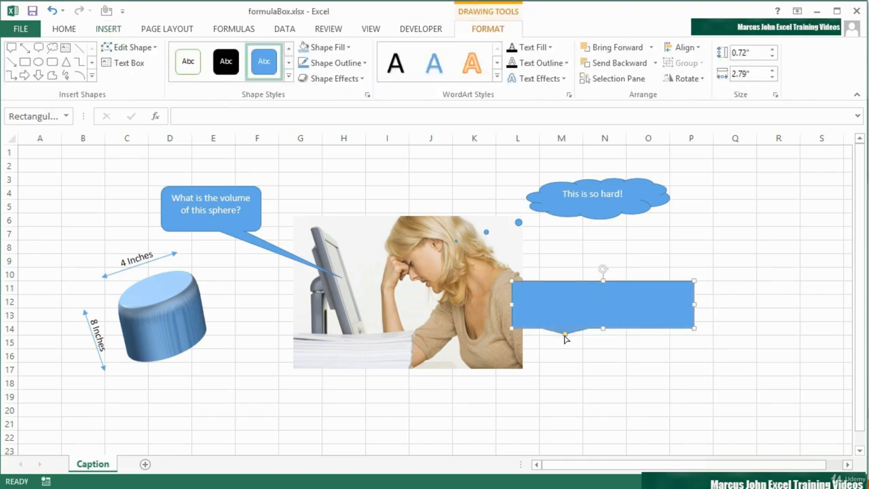
Move the rectangular callout clear of the picture, point its tail at the woman's mouth, and increase its height to about 1.02".
mouse_move(562, 334)
left_mouse_down()
mouse_move(496, 293)
mouse_move(424, 287)
left_mouse_up()
left_click_drag(662, 283, 729, 289)
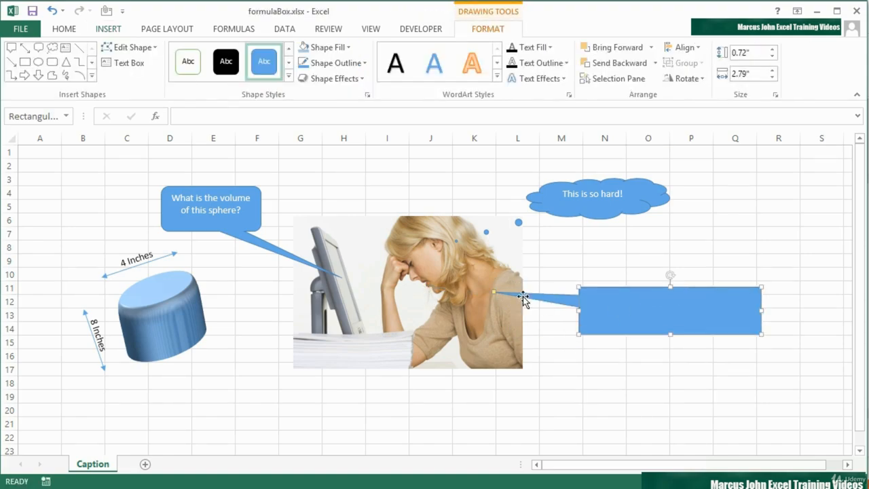
left_click_drag(492, 291, 421, 284)
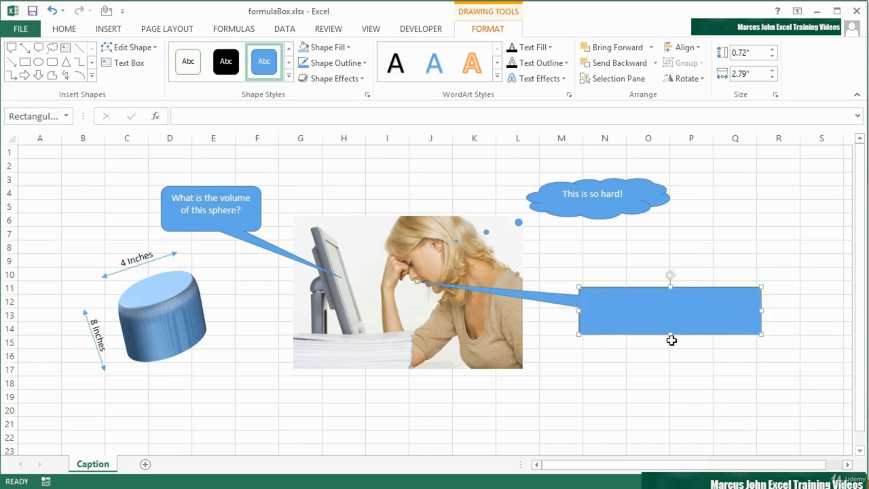
left_click_drag(670, 334, 670, 354)
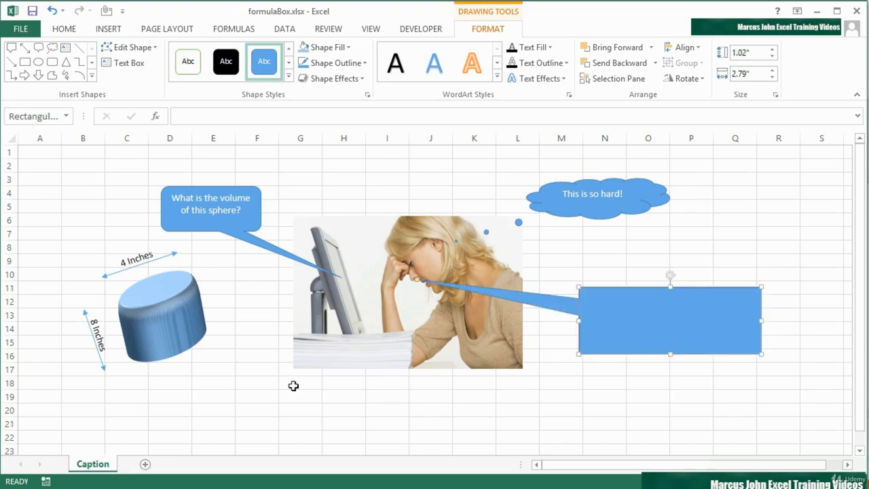
Calculate the cylinder's volume in cell D21 with the formula =PI()*2^2*8.
left_click(175, 420)
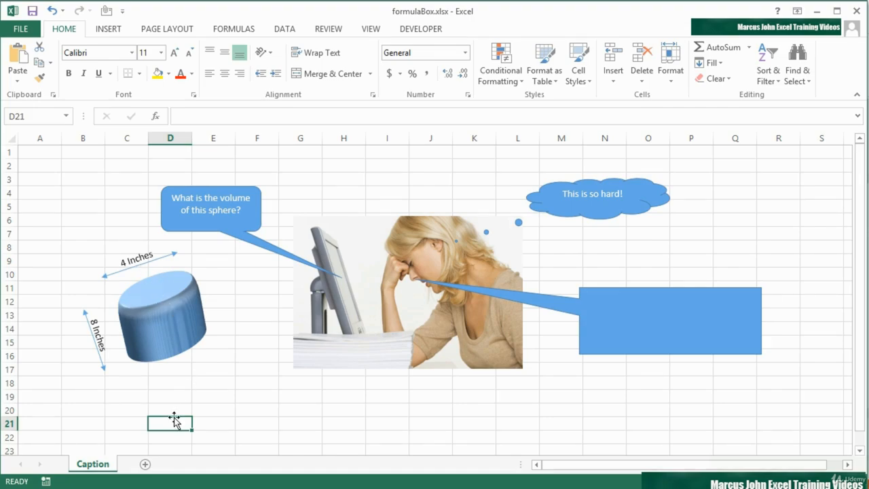
type("=")
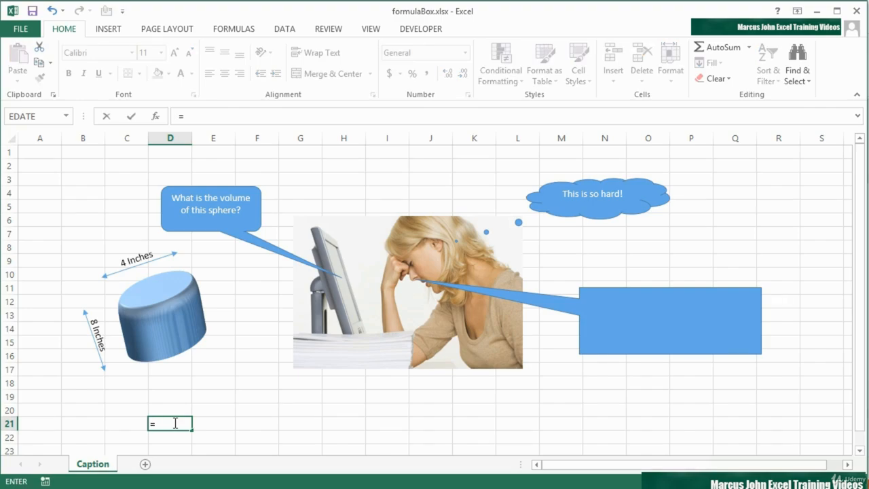
type("pi")
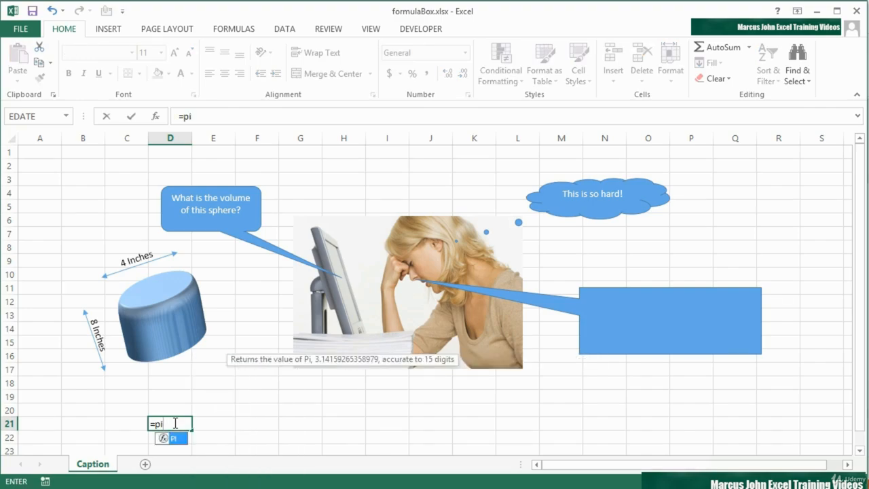
type("()")
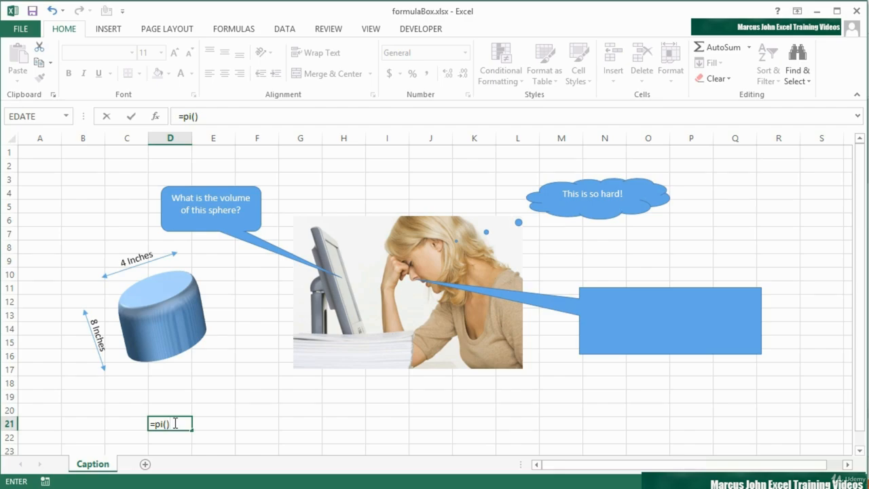
type("*2^2*8")
key("Return")
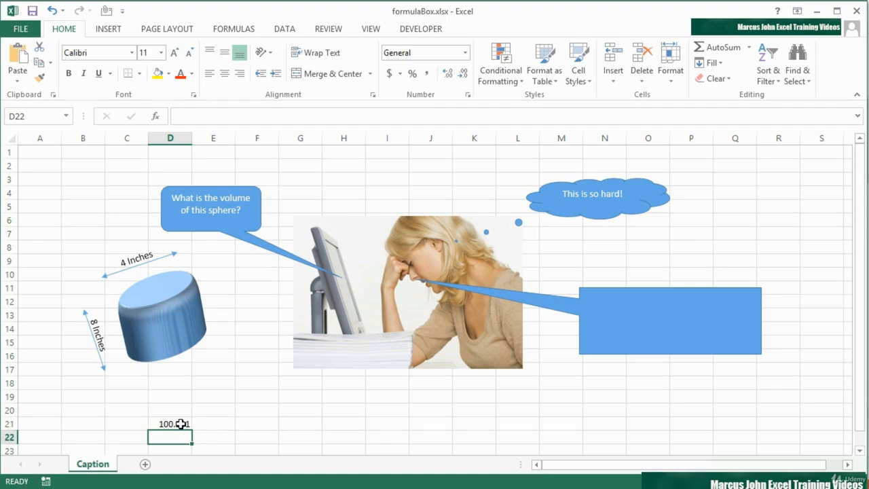
left_click(180, 424)
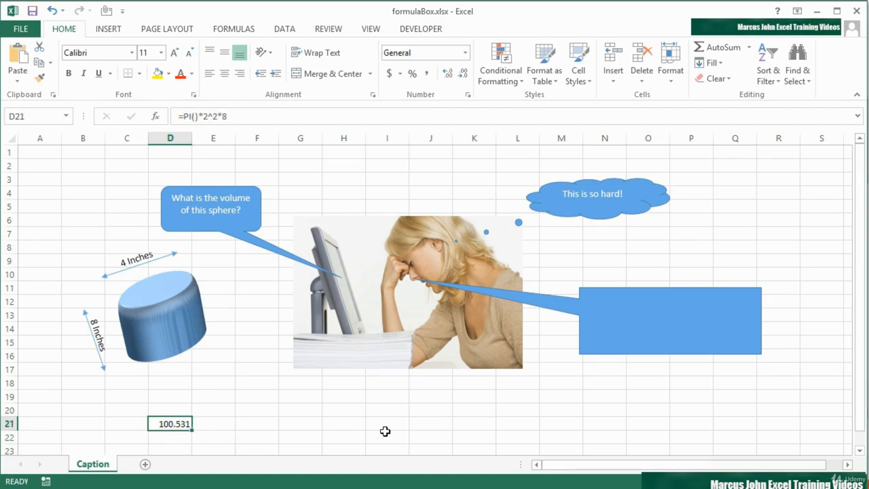
Link the empty rectangular callout's text to cell D21.
left_click(644, 313)
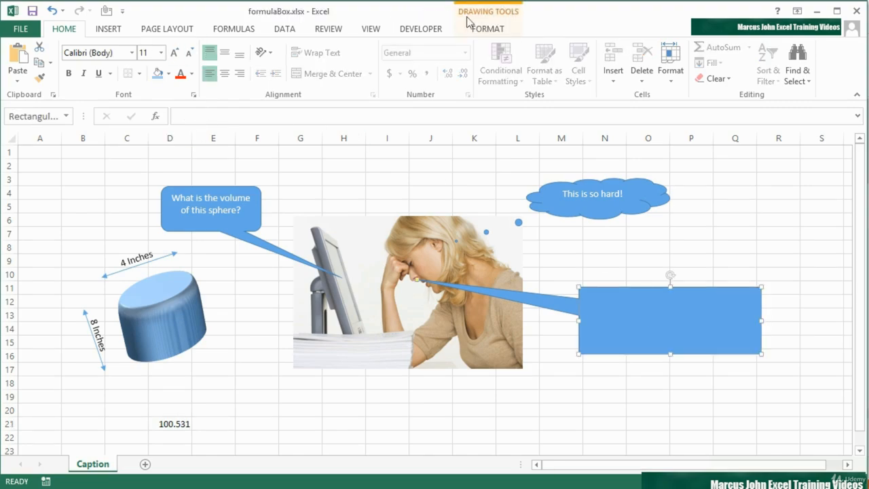
left_click(501, 29)
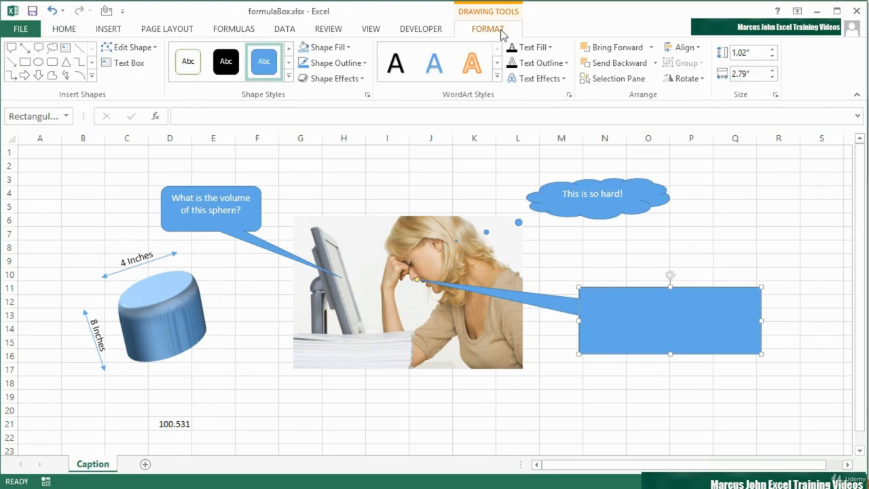
left_click(122, 63)
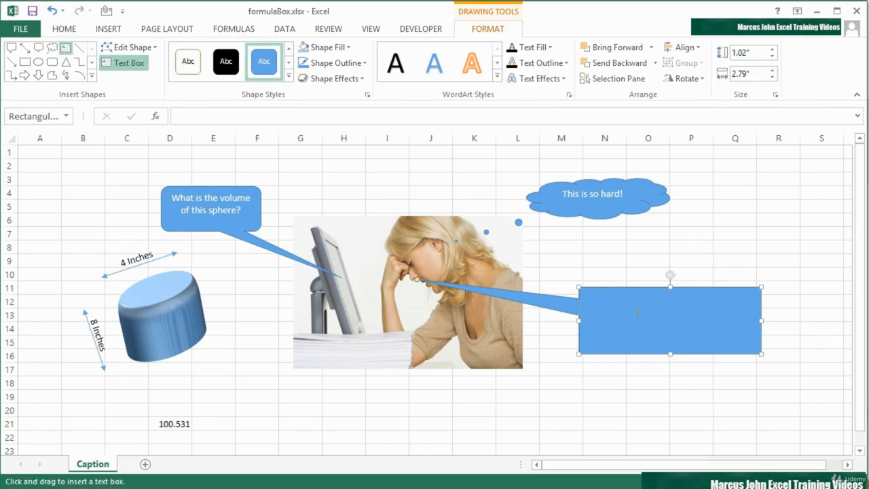
key("Escape")
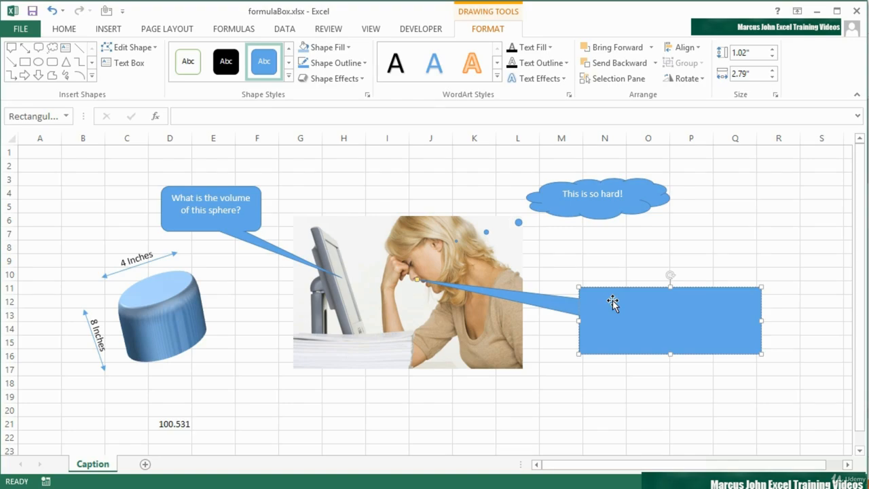
left_click(240, 116)
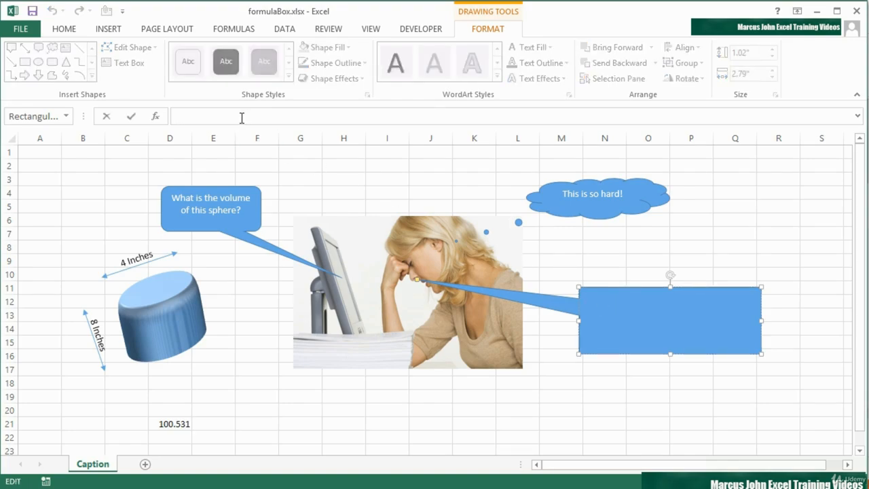
type("=")
left_click(170, 422)
key("Return")
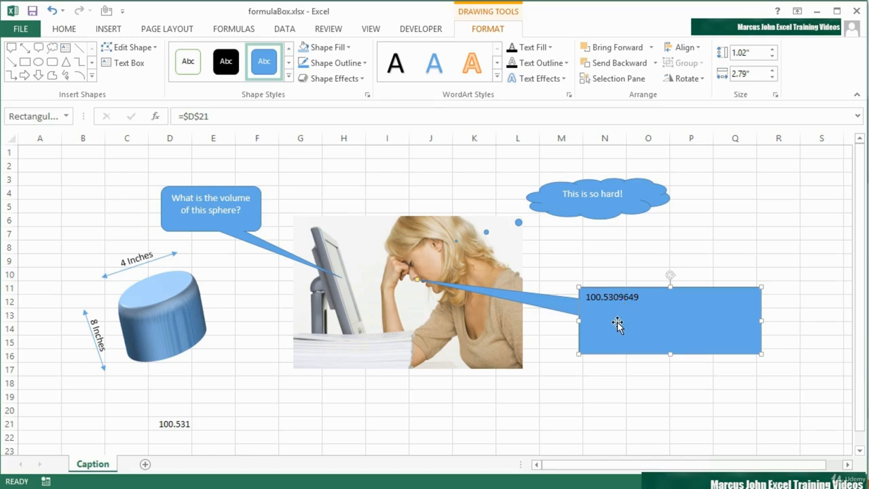
Wrap the volume formula in D21 in a TEXT function with the format "00.00".
left_click(183, 422)
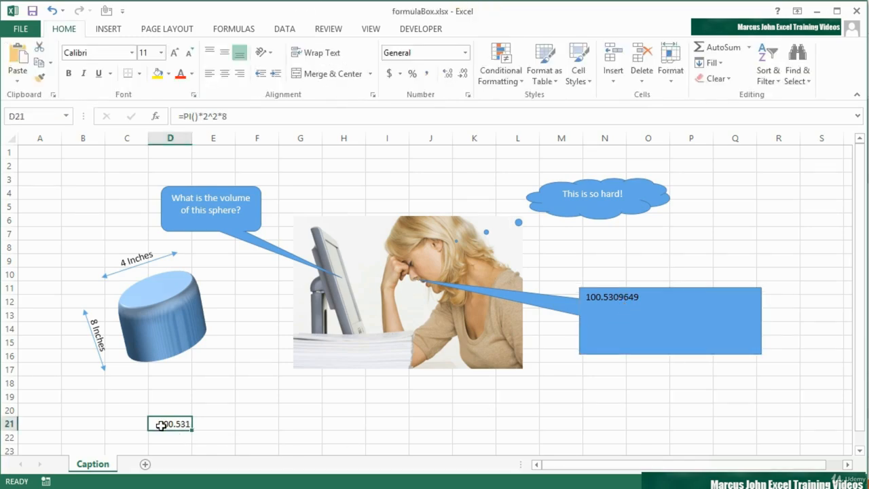
double_click(170, 424)
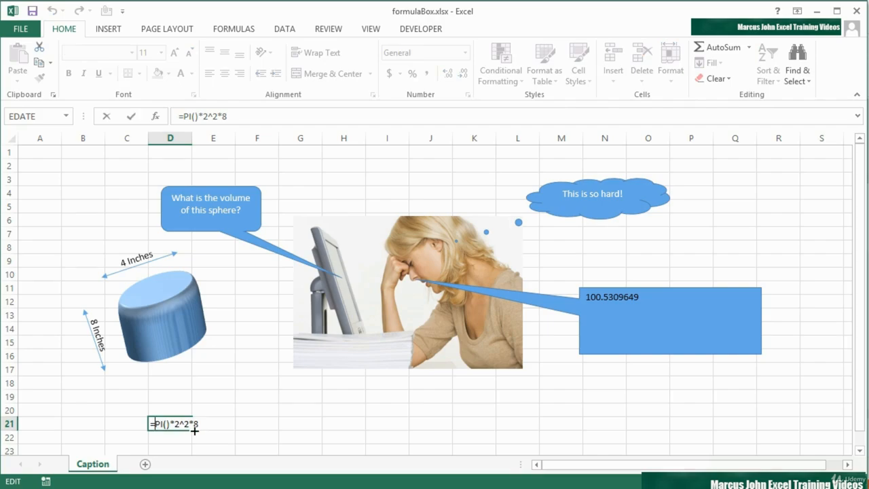
key("Home")
key("Right")
type("text(")
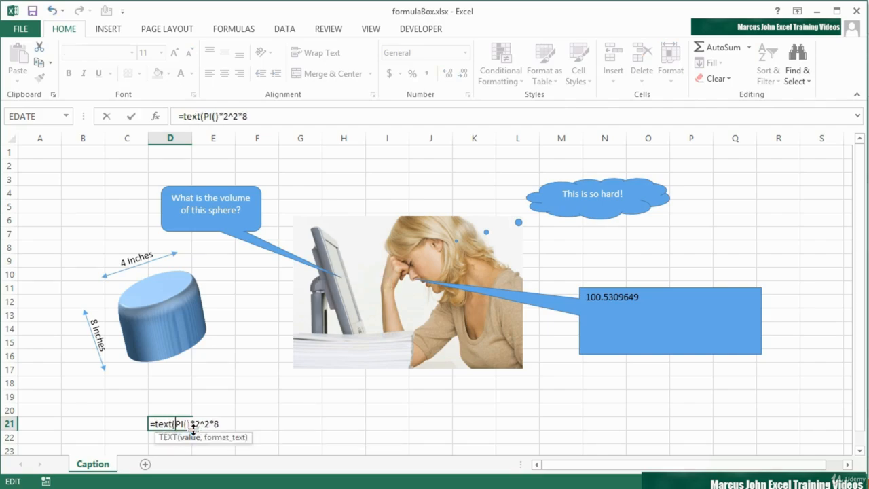
left_click(222, 424)
type(",\"00")
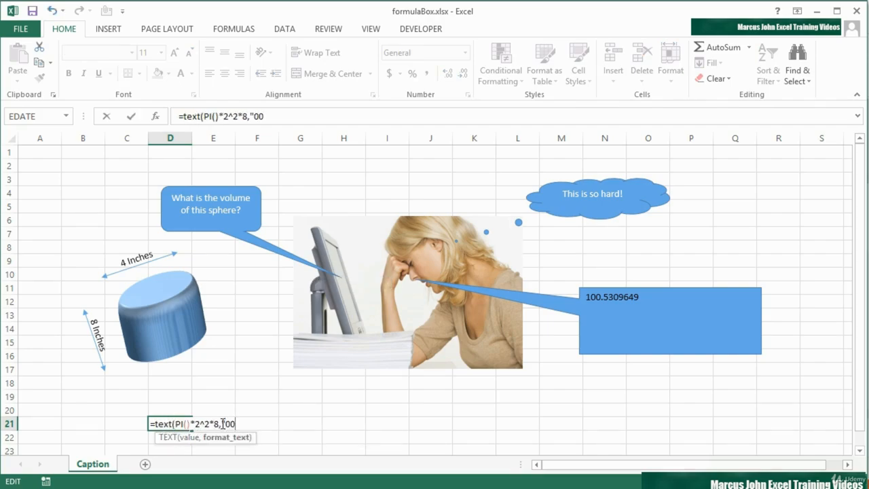
type(".00\")")
key("Return")
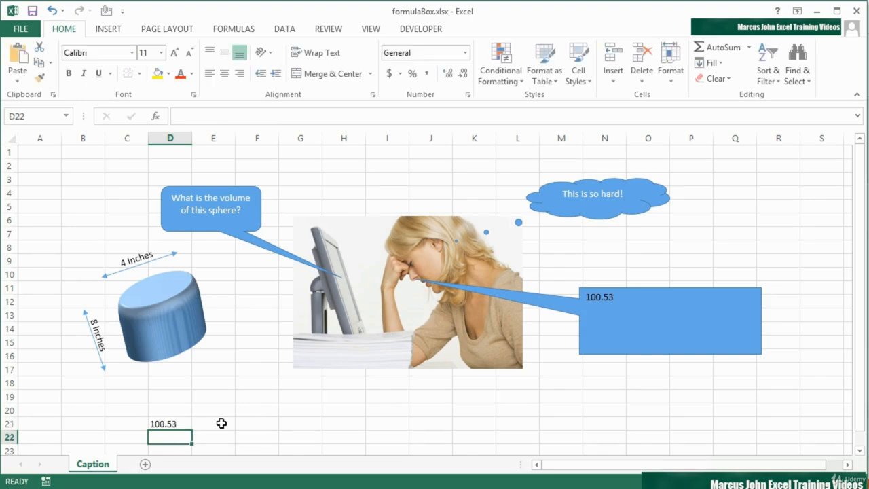
Prefix the TEXT function in D21 with "Eureka! I now know it is " joined by an ampersand.
left_click(177, 424)
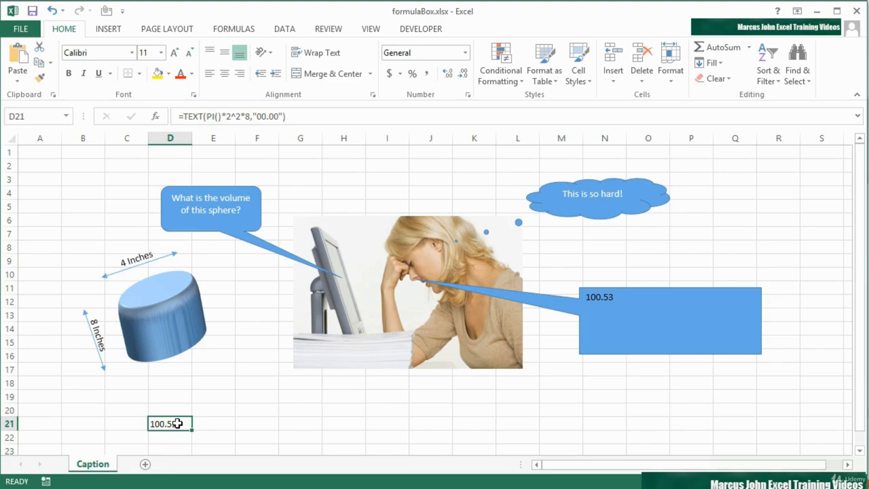
double_click(177, 424)
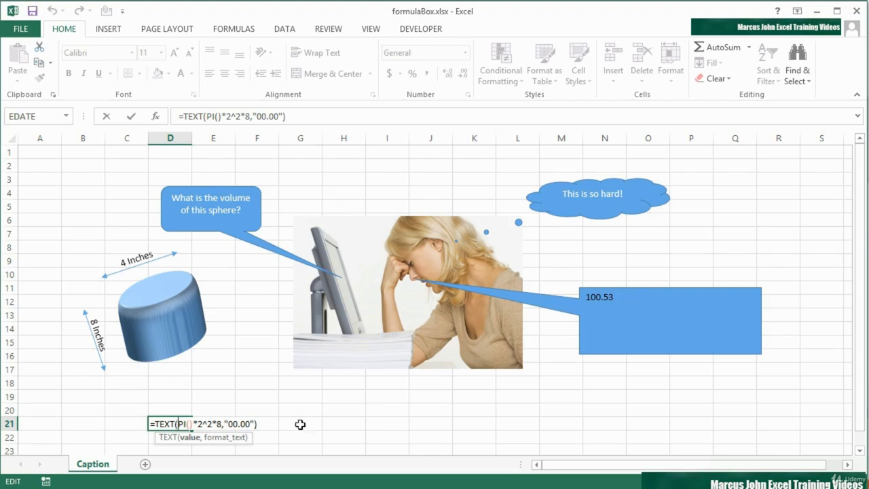
left_click(154, 424)
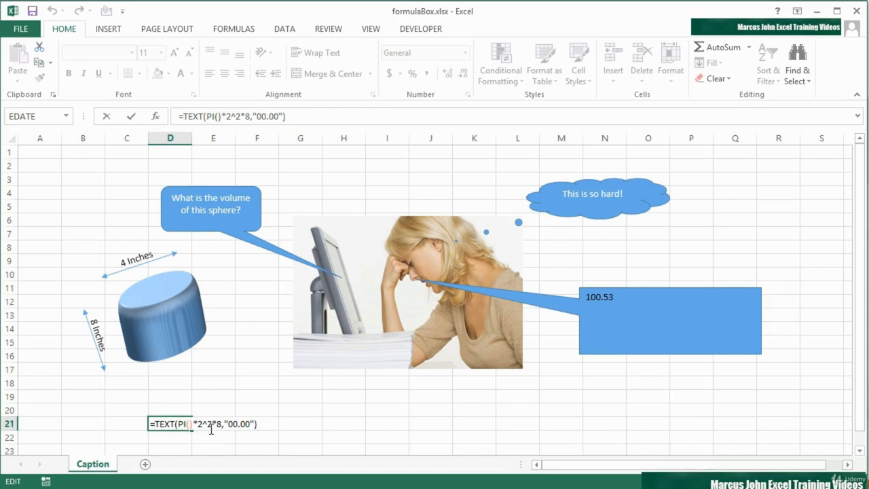
type("\"E")
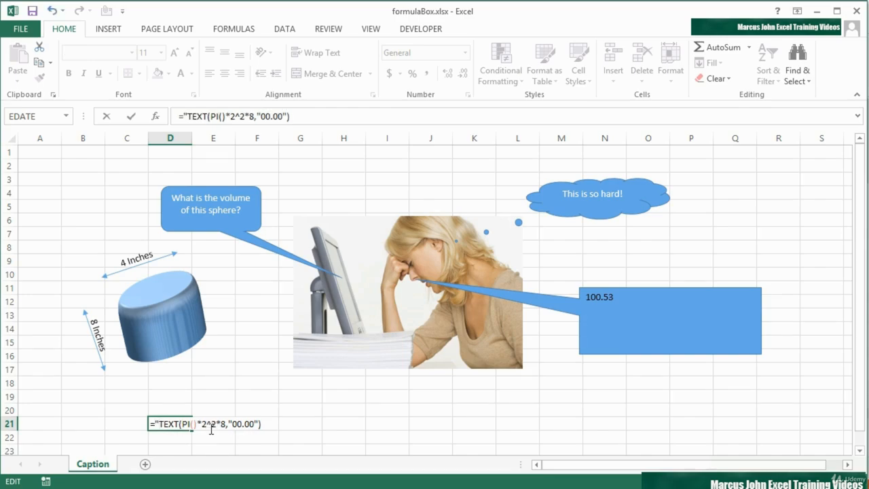
type("ureka! I")
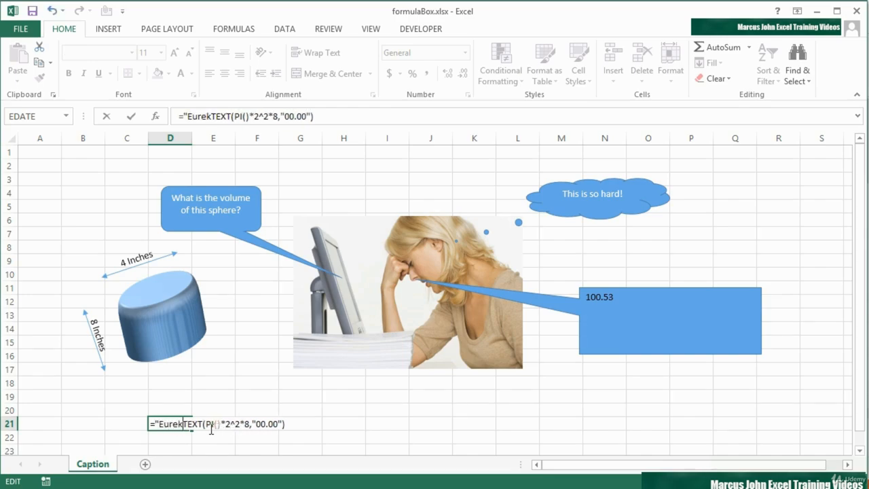
type(" now know it ")
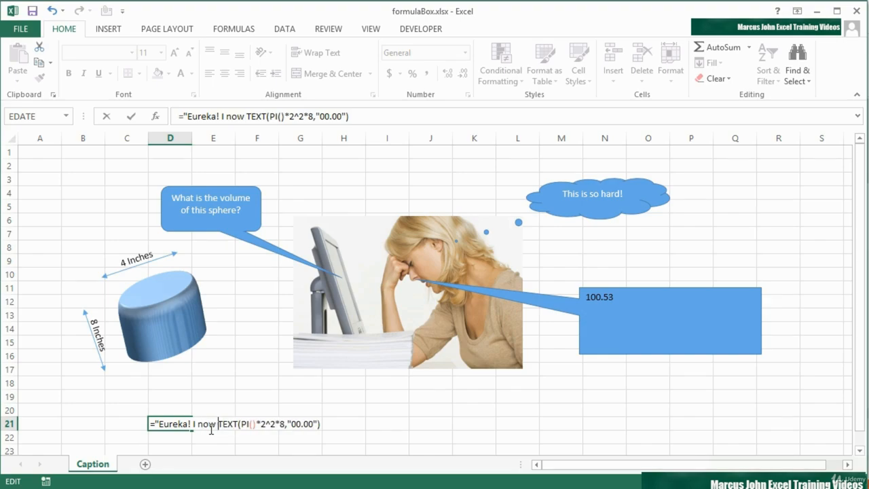
type("is \" &")
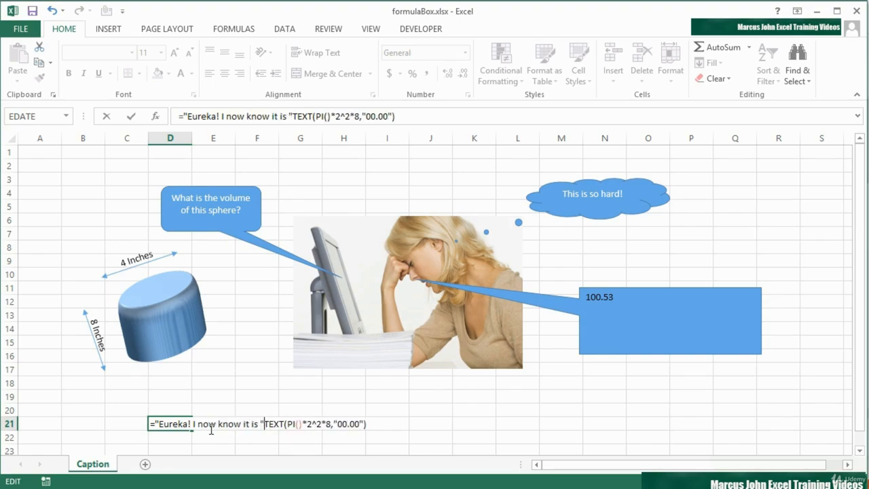
Append & " cubic inches!" to the end of the D21 formula and commit it.
left_click(382, 425)
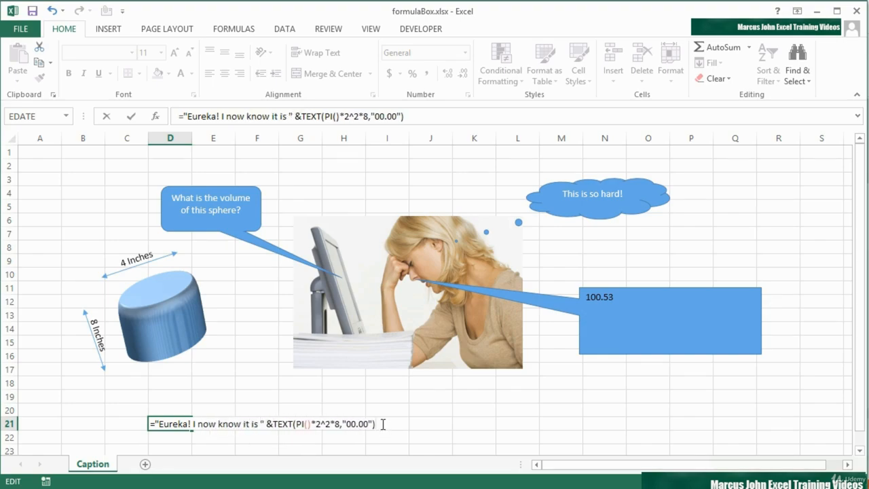
type("& \" cubic inches!\"")
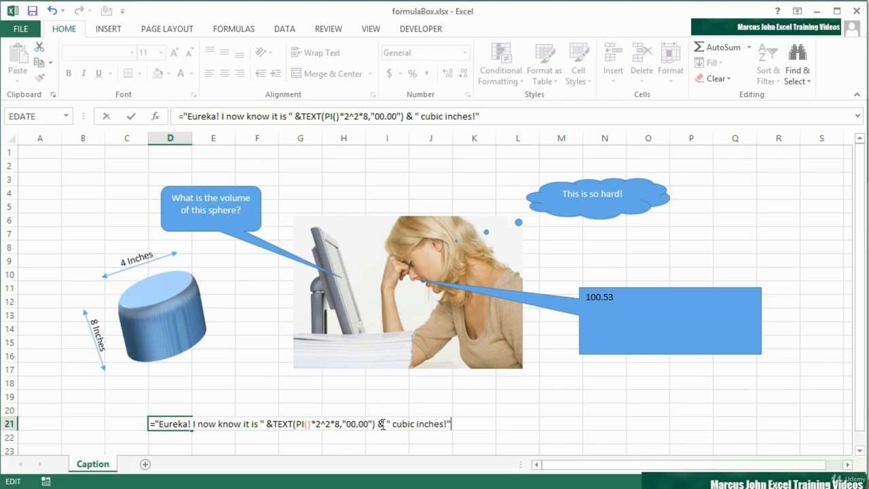
key("Return")
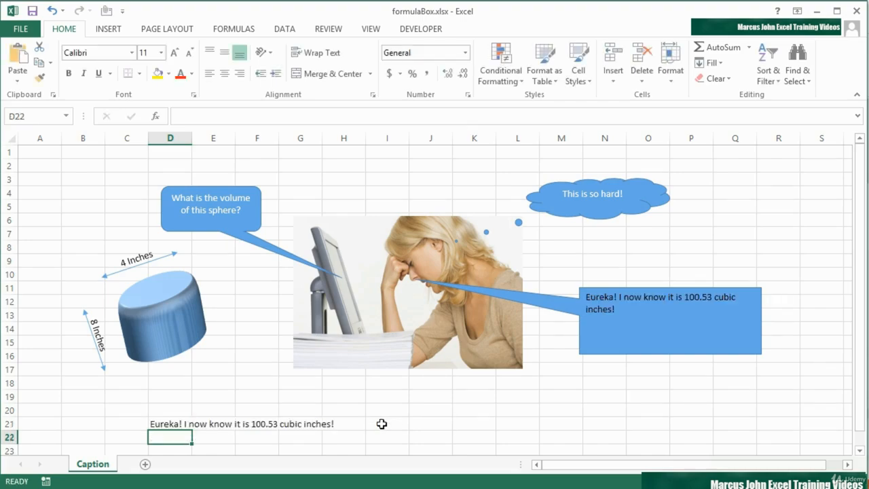
Center the linked callout's text horizontally and set its font color to white.
left_click(635, 301)
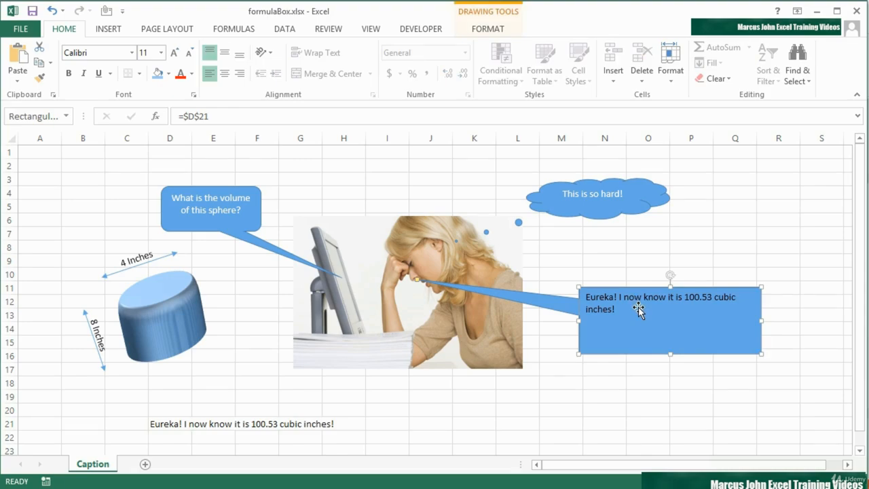
left_click(226, 74)
left_click(192, 73)
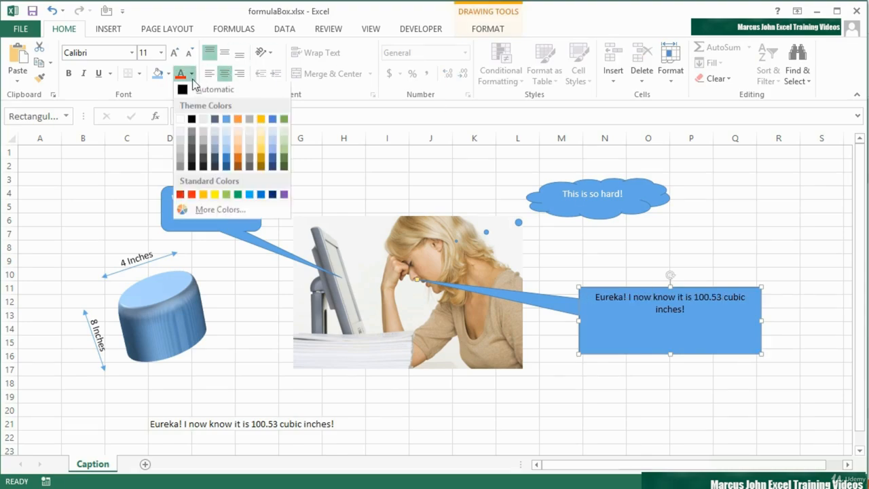
left_click(180, 121)
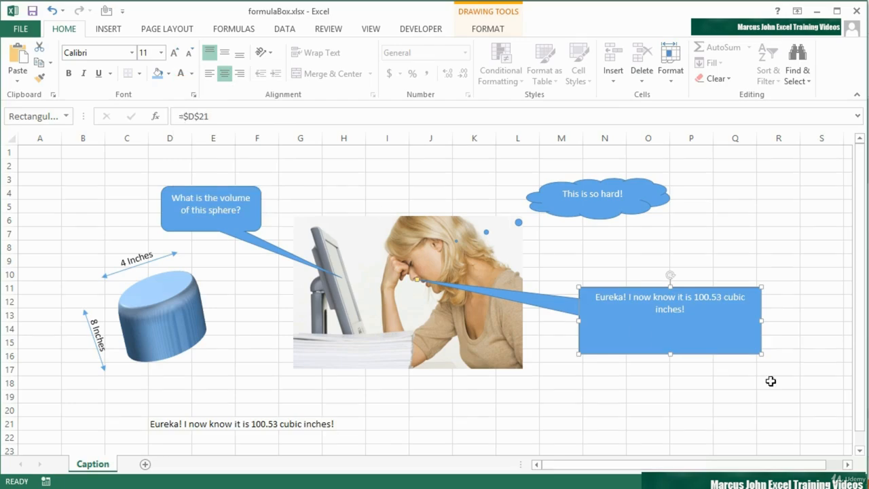
Shrink the Eureka callout in width and height so it fits closely around its two lines of text.
left_click_drag(760, 355, 706, 333)
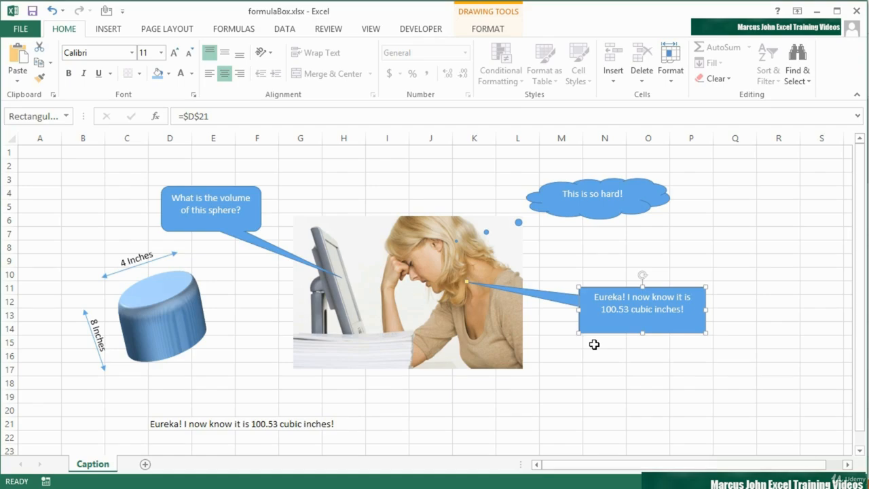
Hide row 21, which holds the callout's source formula.
left_click(163, 422)
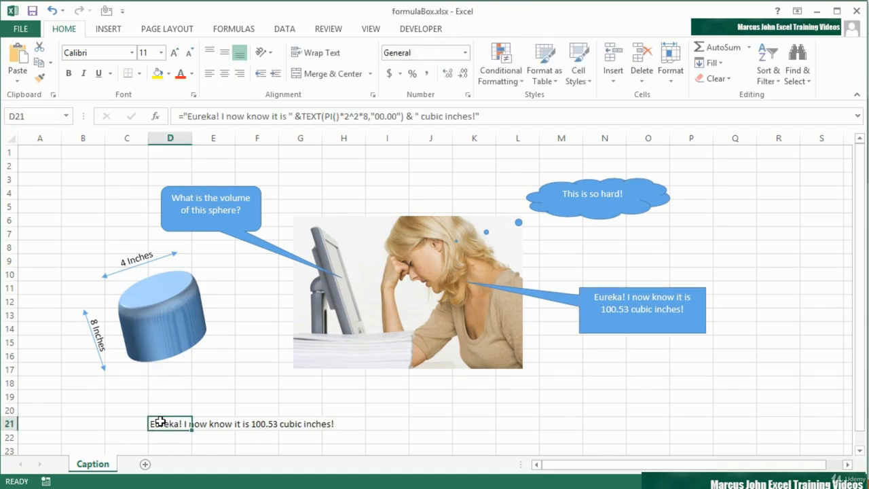
left_click(8, 422)
right_click(17, 423)
left_click(40, 398)
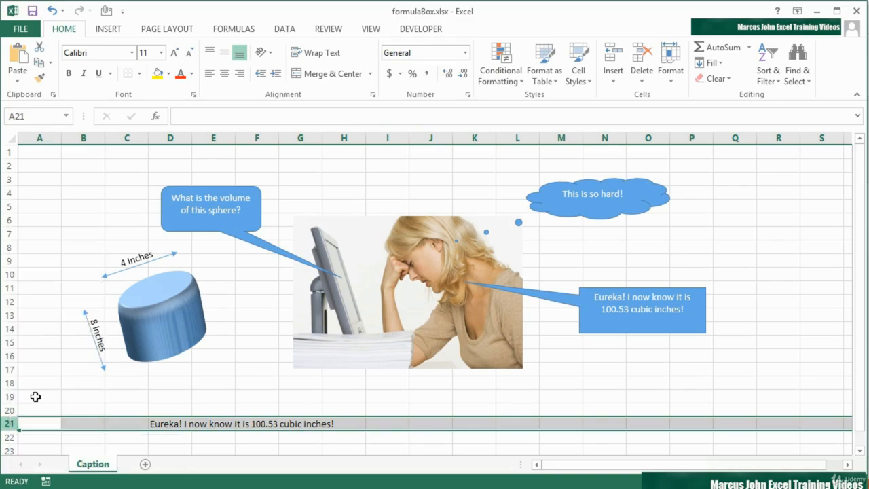
left_click(164, 424)
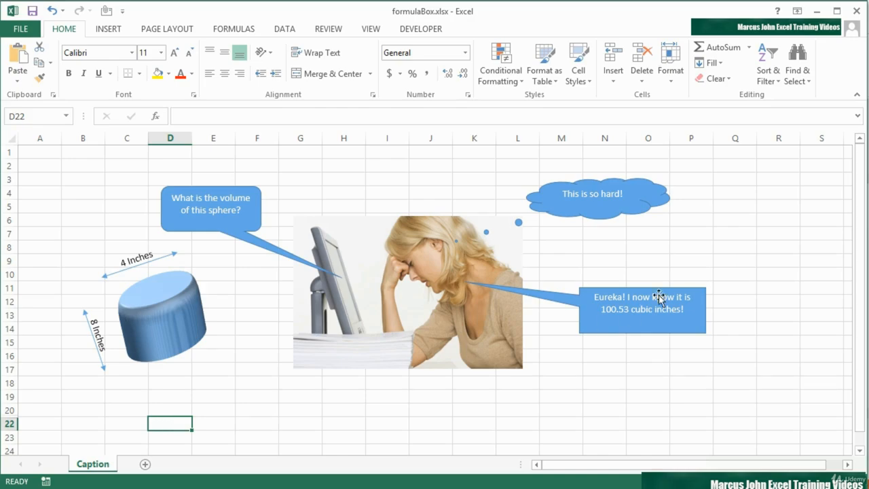
Inspect the cell reference that the Eureka callout is linked to.
left_click(614, 300)
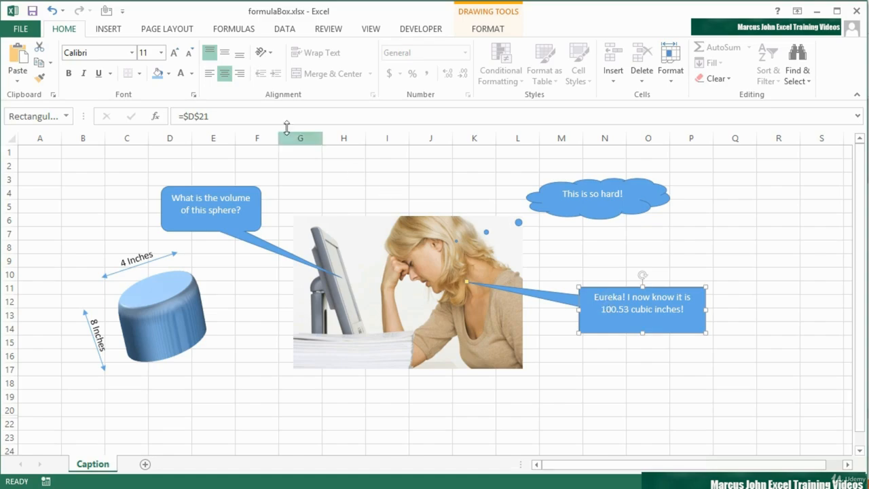
left_click(258, 117)
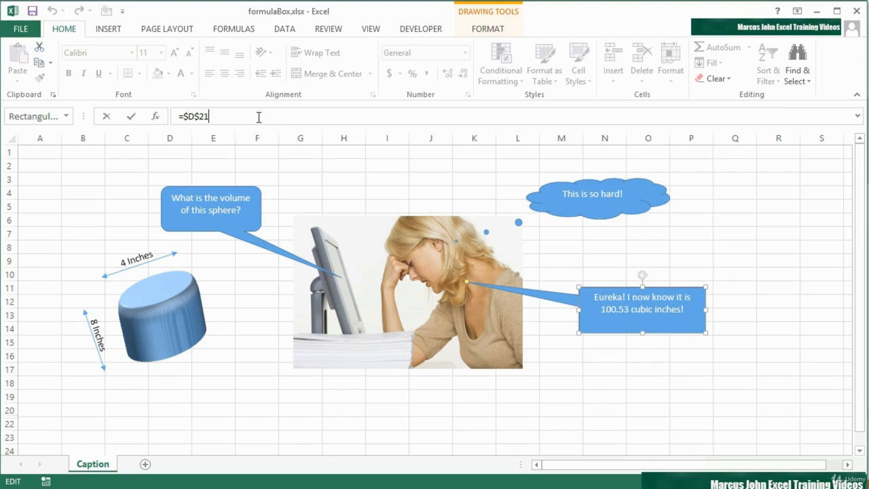
left_click(616, 341)
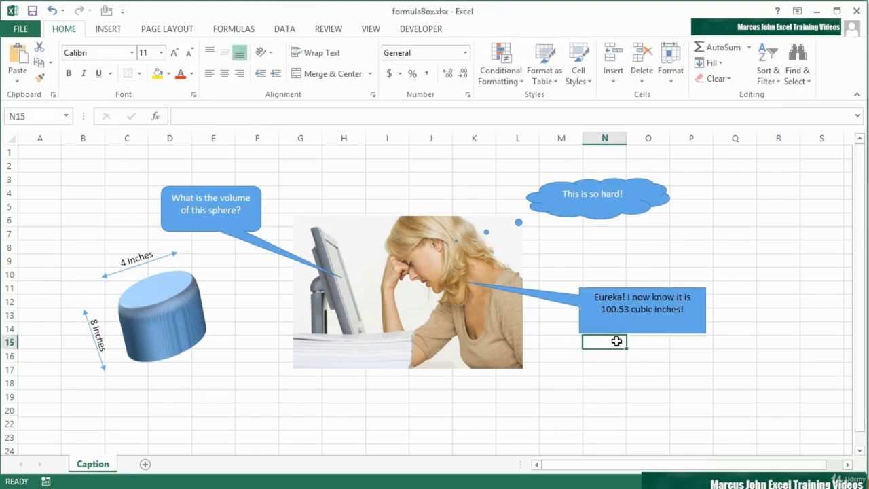
left_click(625, 326)
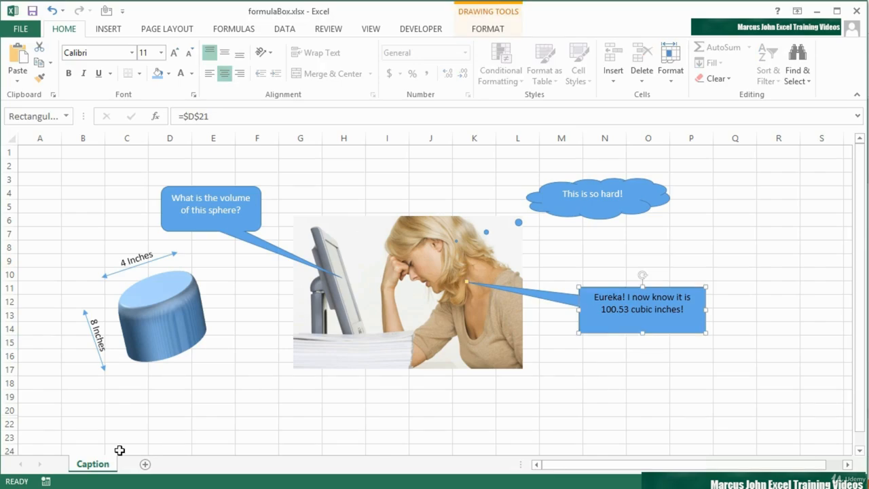
Unhide row 21 between rows 20 and 22.
left_click_drag(9, 410, 13, 419)
right_click(13, 419)
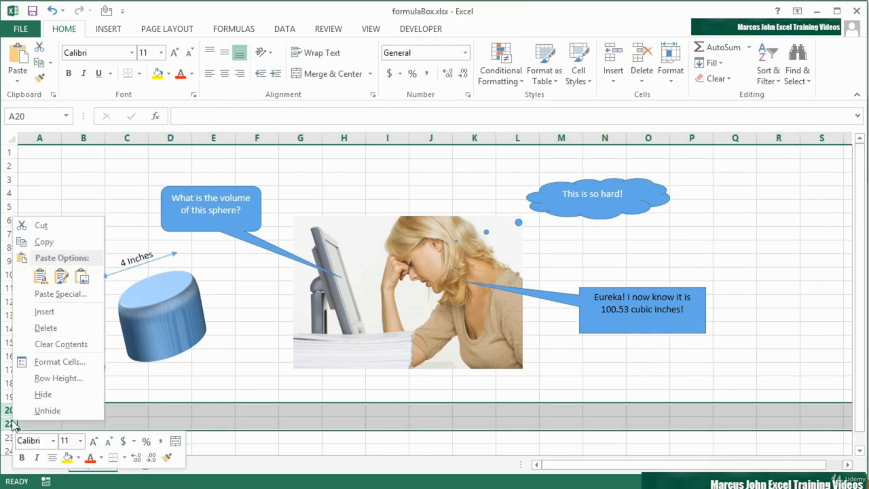
left_click(42, 410)
Change the cylinder height multiplier in the D21 formula to 9 and commit the formula.
left_click(161, 424)
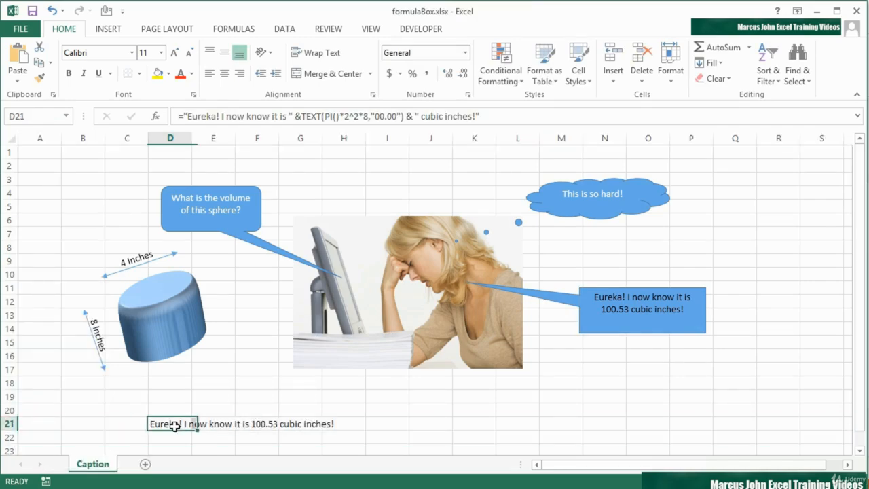
left_click(367, 117)
key("BackSpace")
type("9")
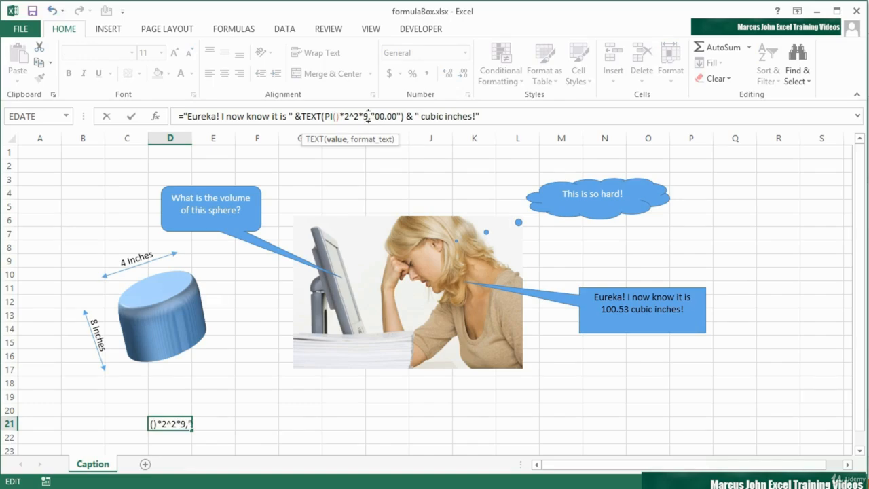
key("Return")
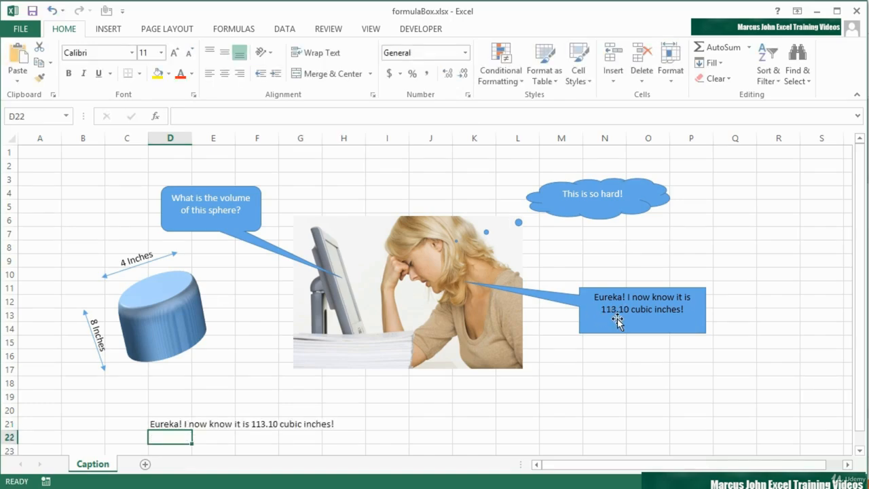
Hide row 21 again so the edited source formula is out of sight.
right_click(14, 424)
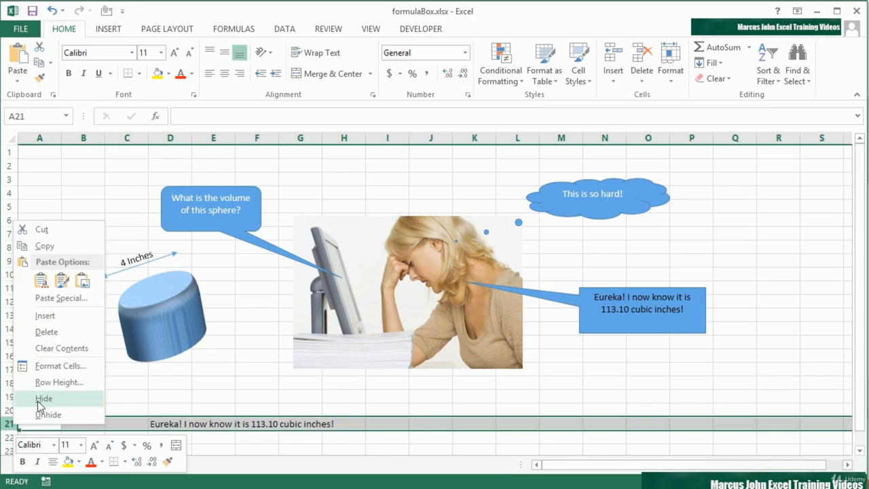
left_click(37, 401)
left_click(165, 422)
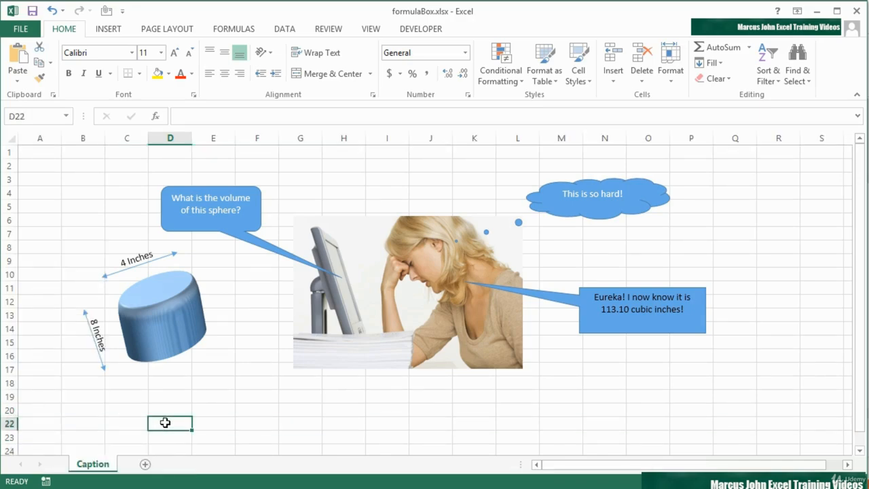